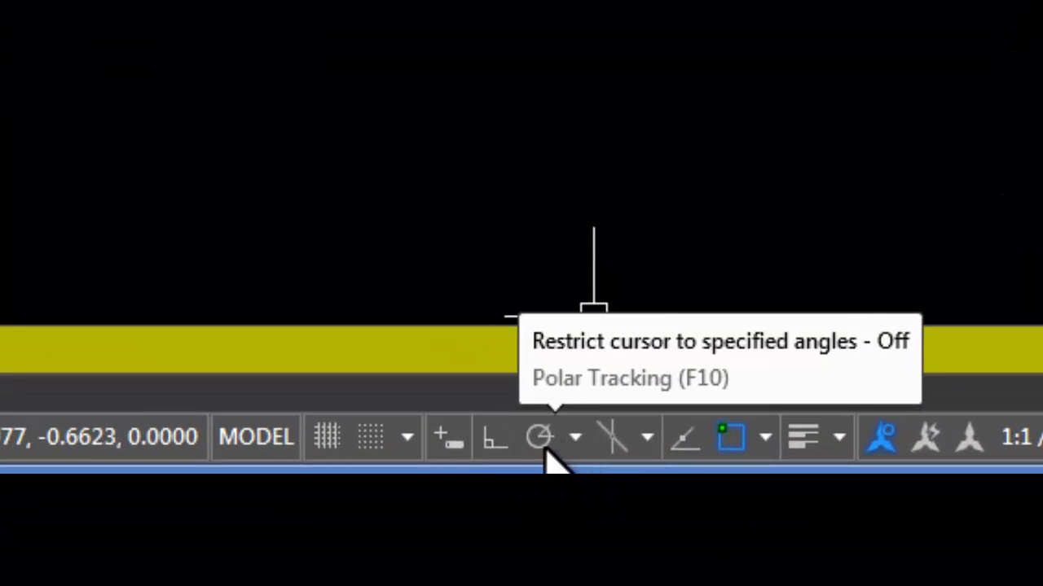
- Switch on polar tracking and bring up its list of increment angles
{"action": "left_click", "coordinate": [539, 438]}
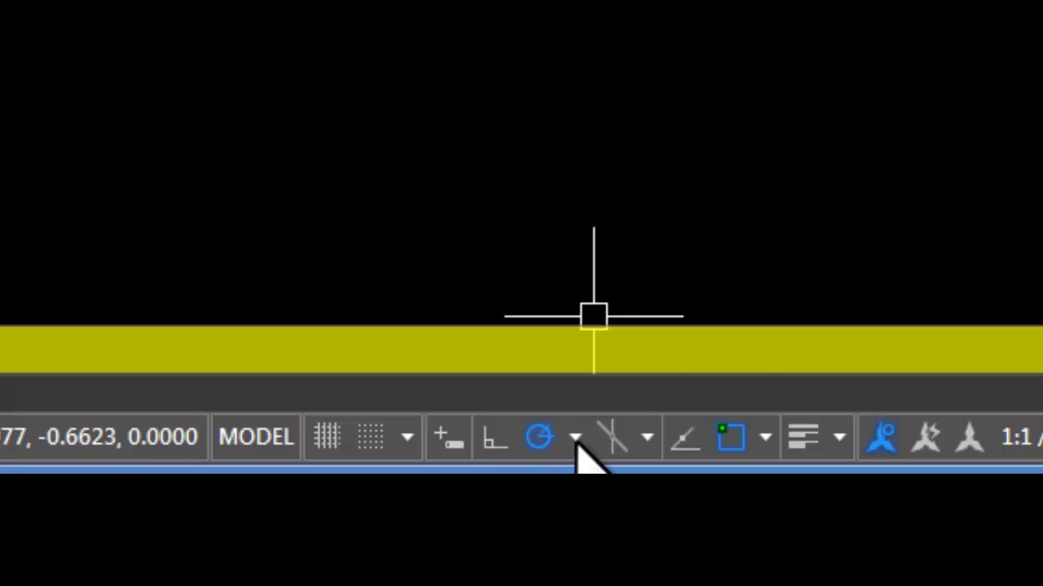
{"action": "left_click", "coordinate": [576, 438]}
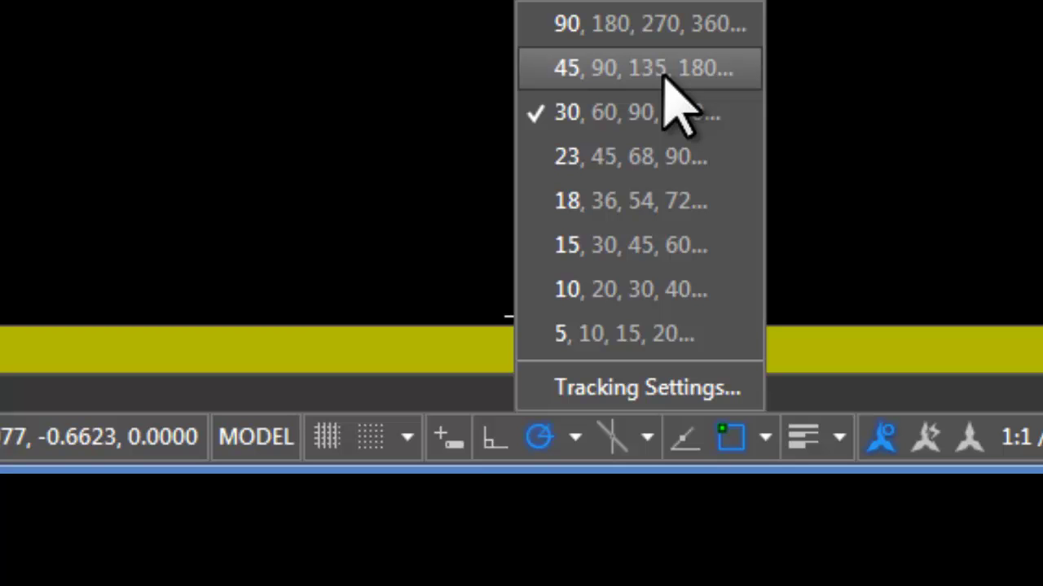
- Set polar increments to 45° and start a line at the diamond's first corner
{"action": "left_click", "coordinate": [663, 75]}
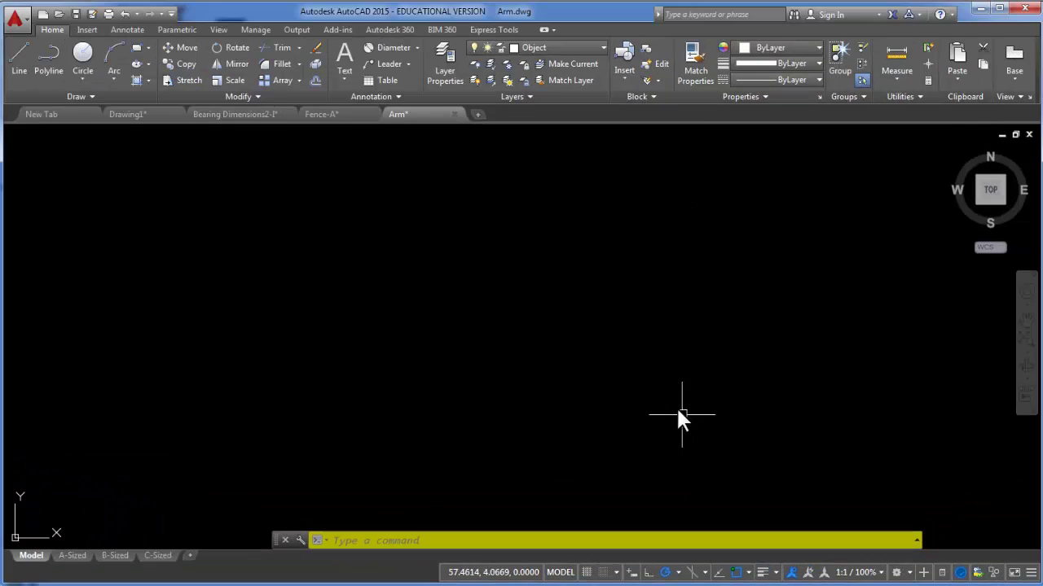
{"action": "left_click", "coordinate": [19, 53]}
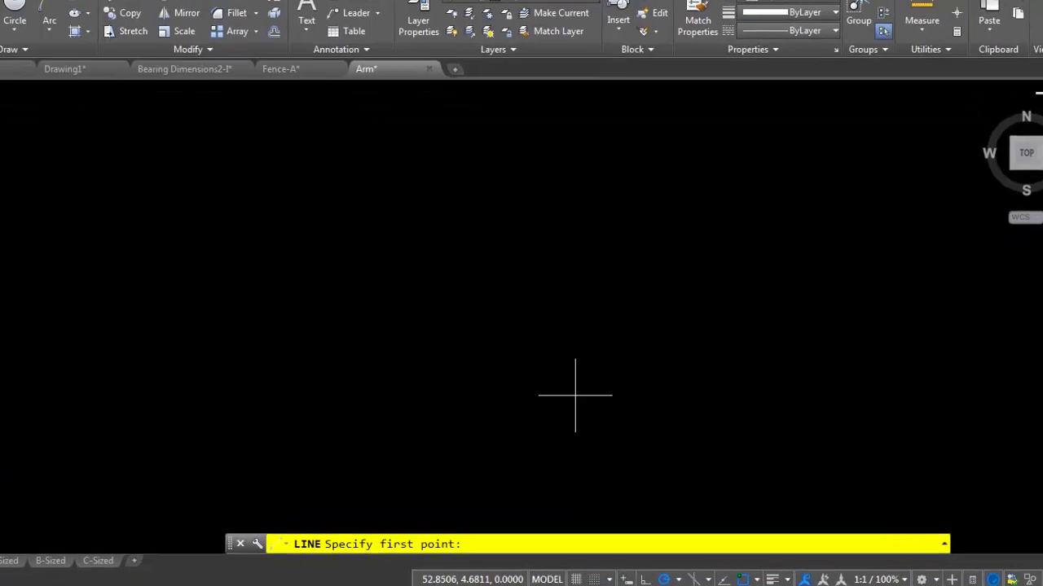
{"action": "left_click", "coordinate": [545, 292]}
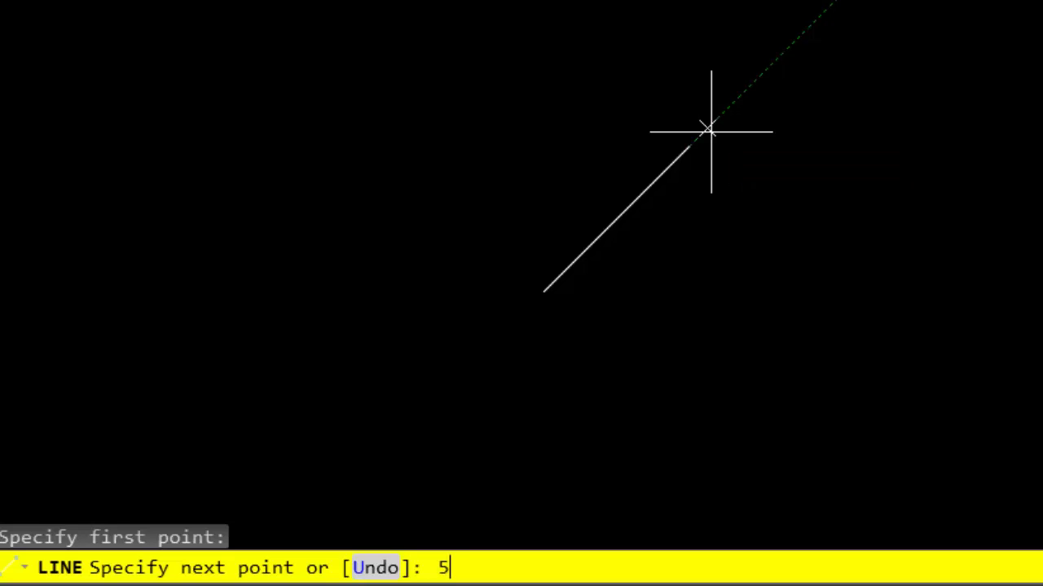
- Draw four 5-unit edges at 45°, 135°, 225° and 315°, then stop
{"action": "key", "text": "Return"}
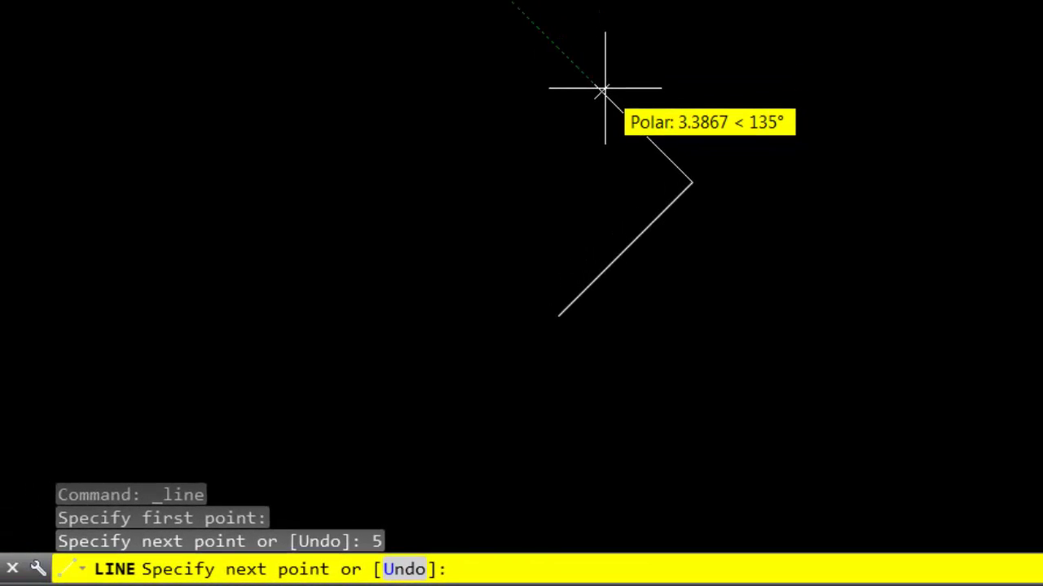
{"action": "type", "text": "5"}
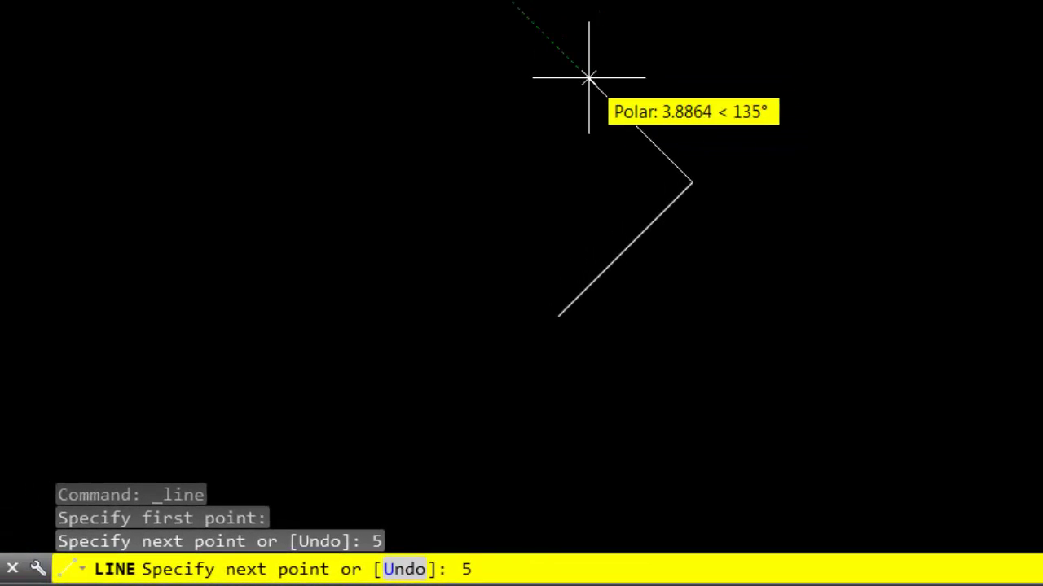
{"action": "key", "text": "Return"}
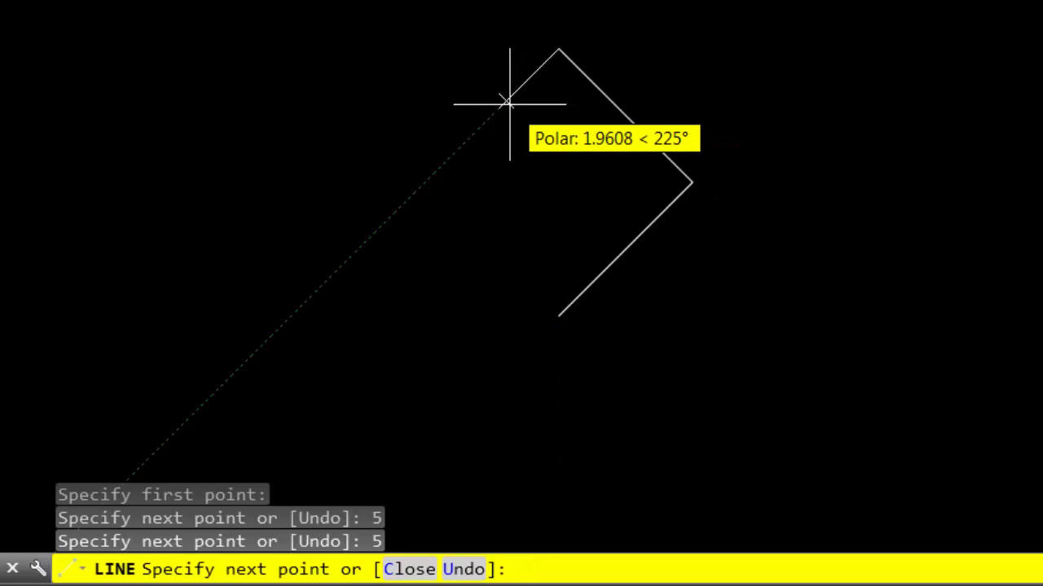
{"action": "type", "text": "5"}
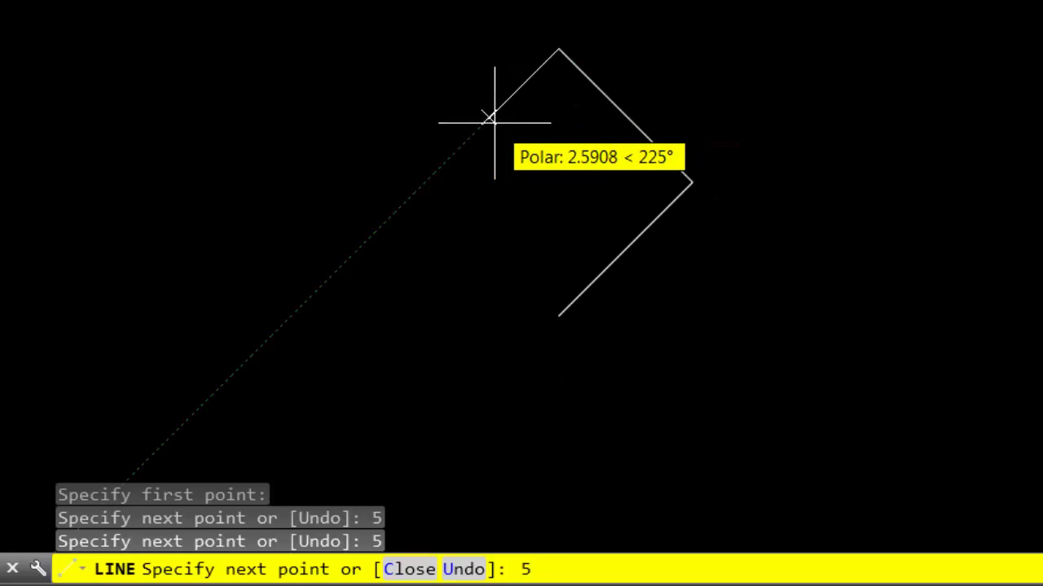
{"action": "key", "text": "Return"}
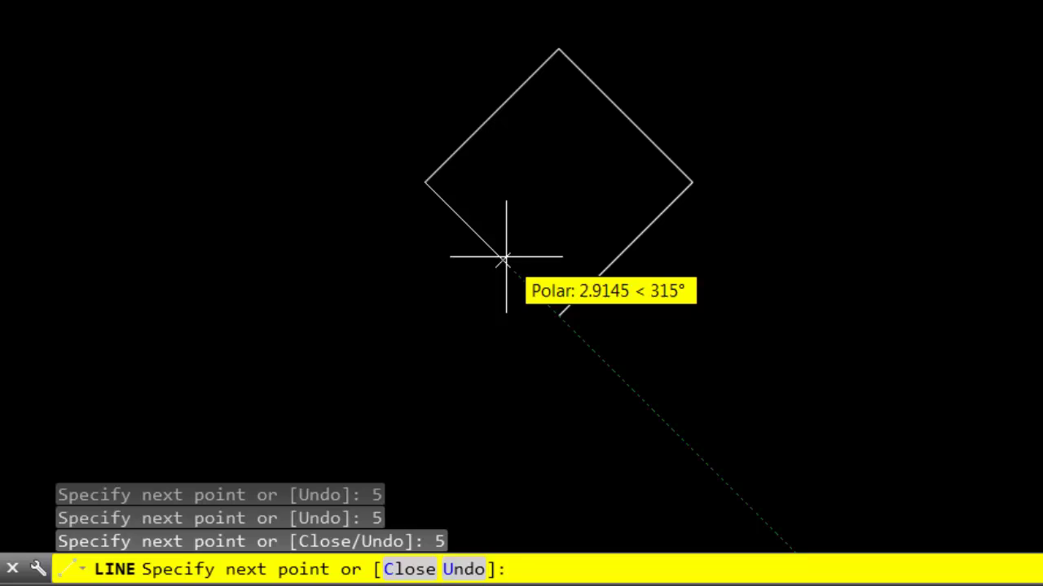
{"action": "type", "text": "5"}
{"action": "key", "text": "Return"}
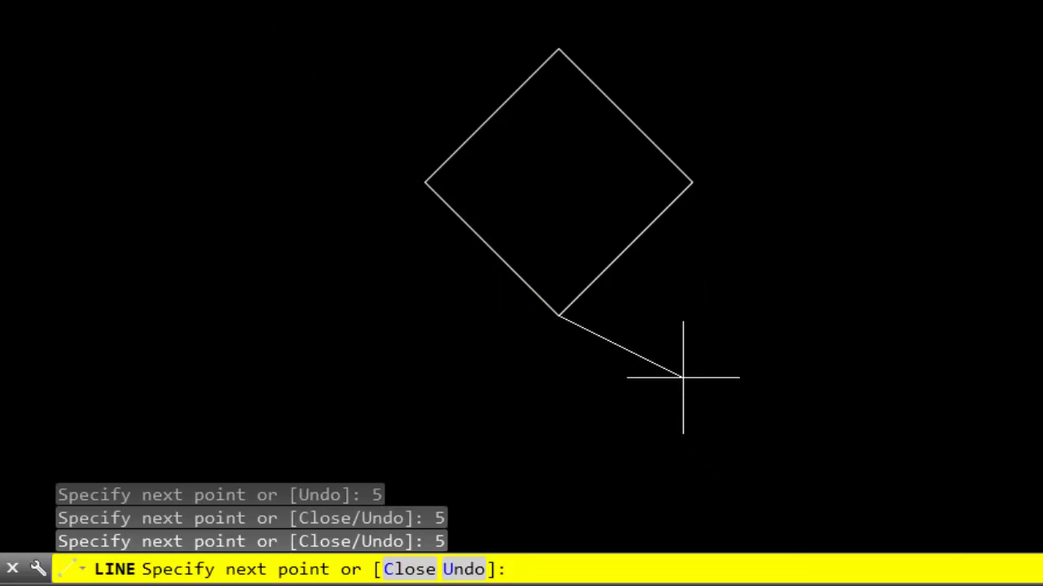
{"action": "key", "text": "Escape"}
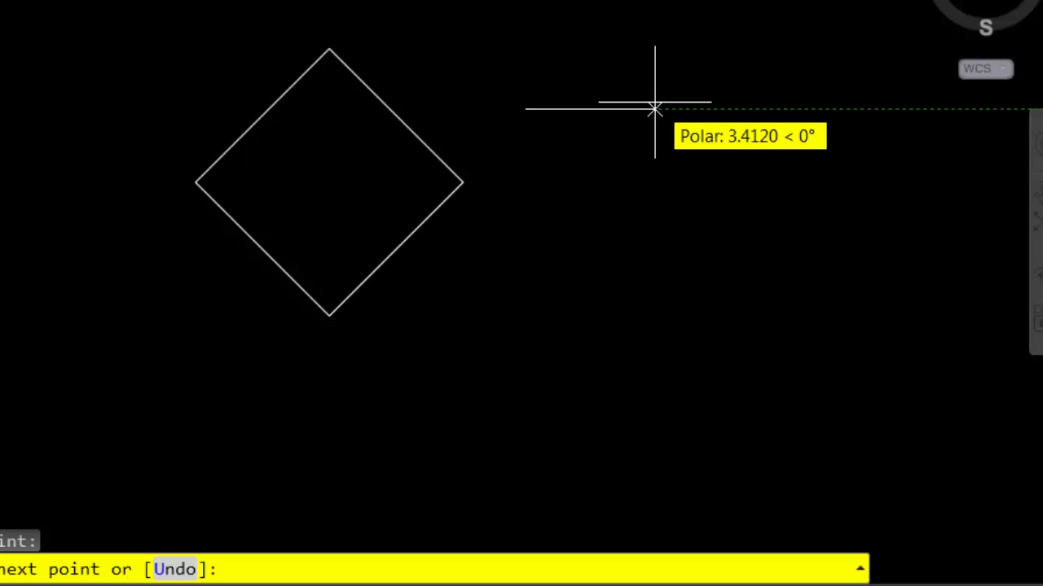
- Add a 0° horizontal segment, then go to Tracking Settings from the polar dropdown
{"action": "left_click", "coordinate": [654, 107]}
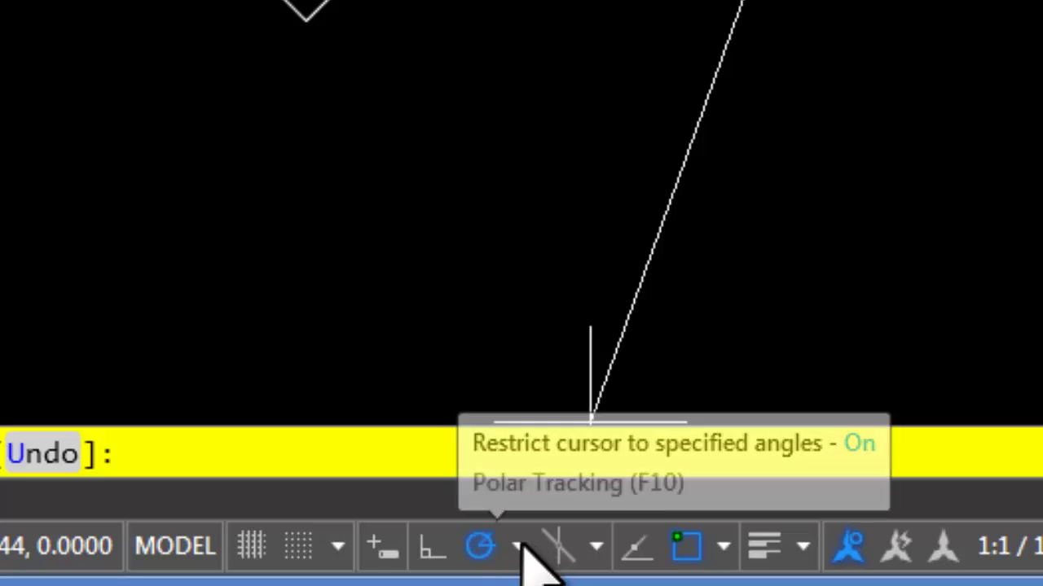
{"action": "left_click", "coordinate": [520, 547]}
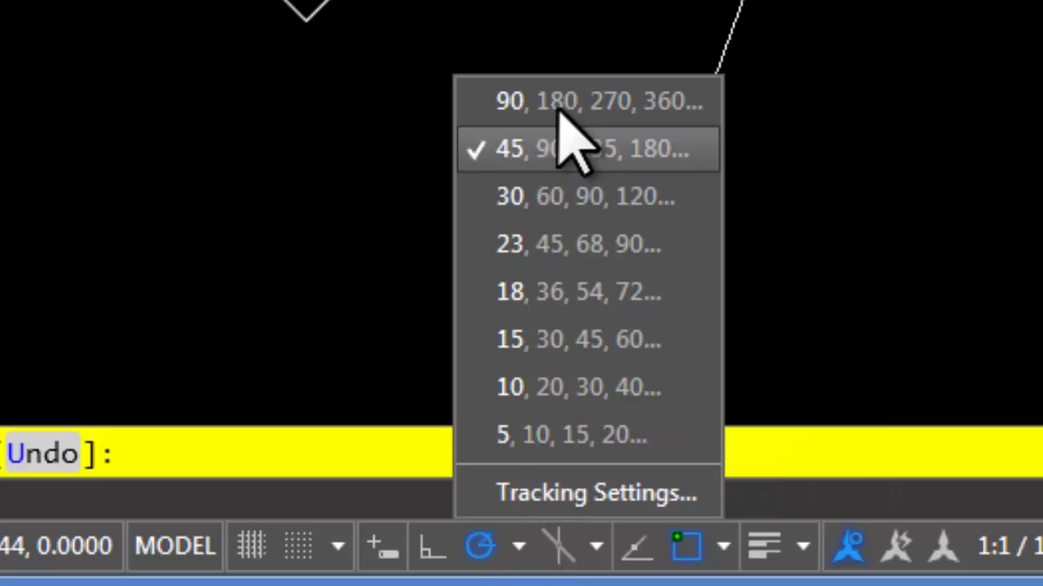
{"action": "left_click", "coordinate": [567, 495]}
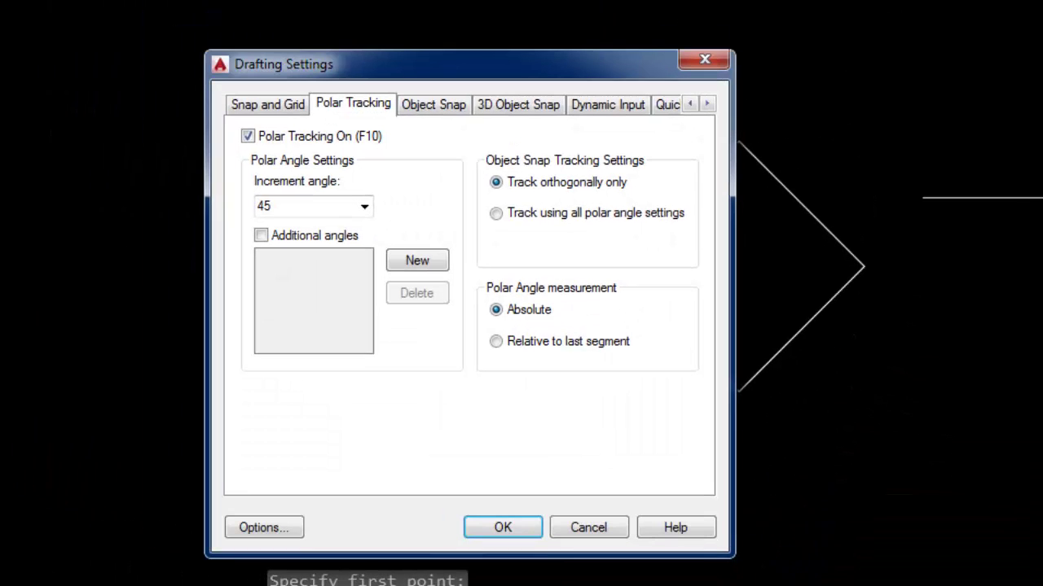
- Enable additional angles and add a -12° entry, stored as 348°
{"action": "left_click", "coordinate": [260, 236]}
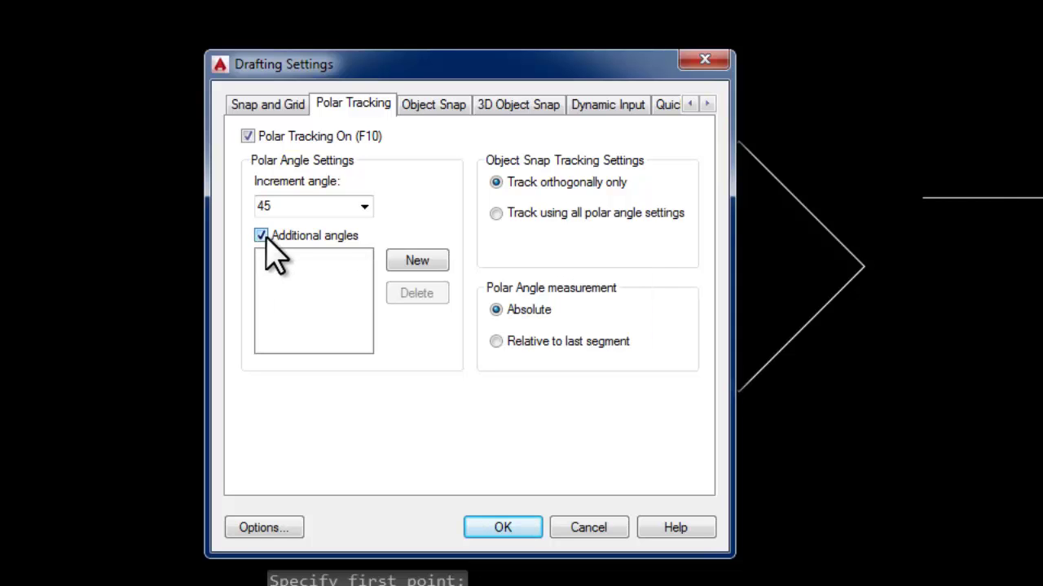
{"action": "left_click", "coordinate": [402, 261]}
{"action": "type", "text": "-12"}
{"action": "key", "text": "Return"}
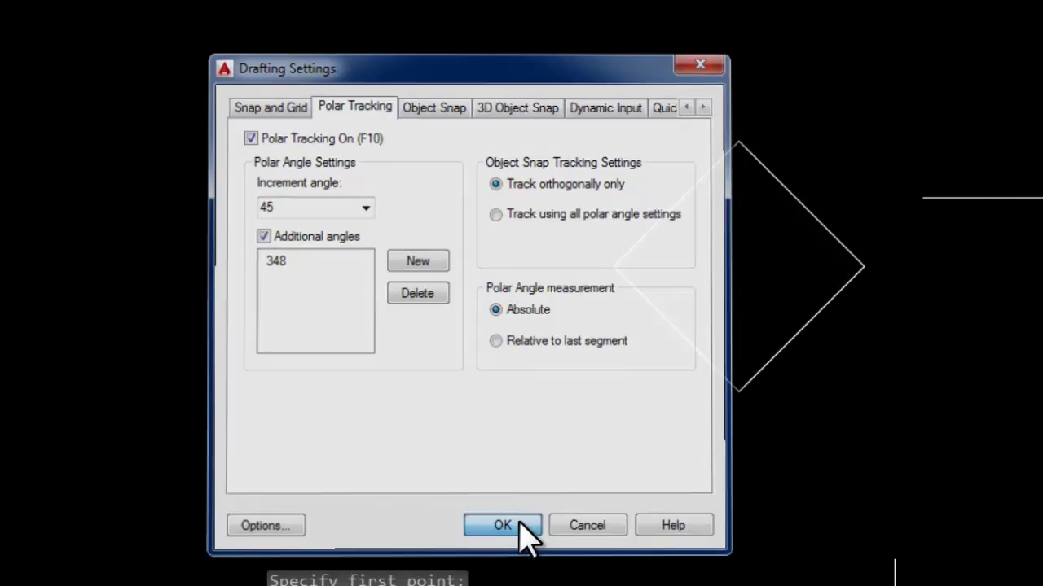
- Accept the settings and continue the line along the 348° track, entering length 5
{"action": "left_click", "coordinate": [522, 530]}
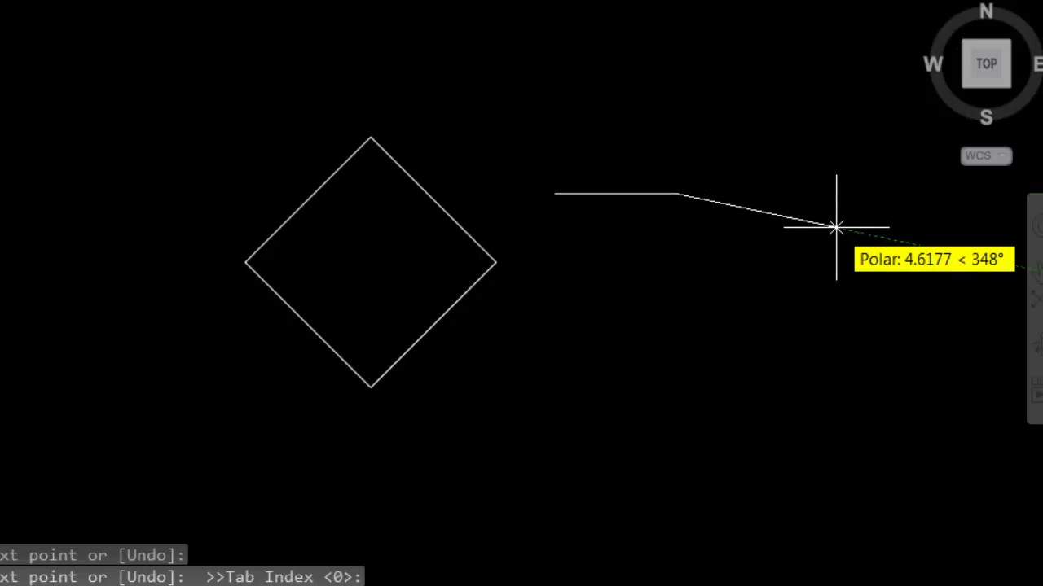
{"action": "left_click", "coordinate": [835, 226]}
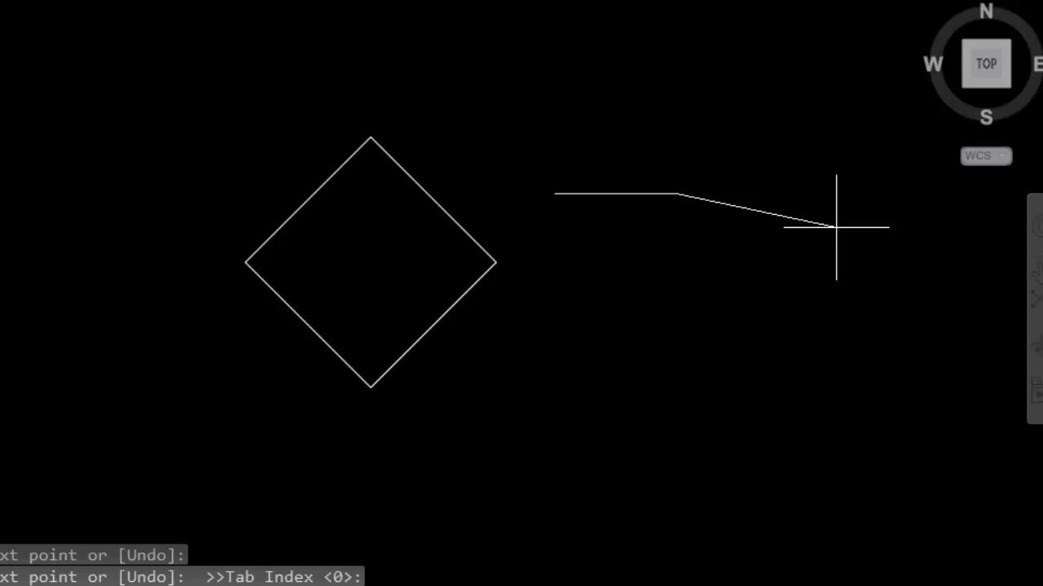
{"action": "left_click", "coordinate": [852, 231]}
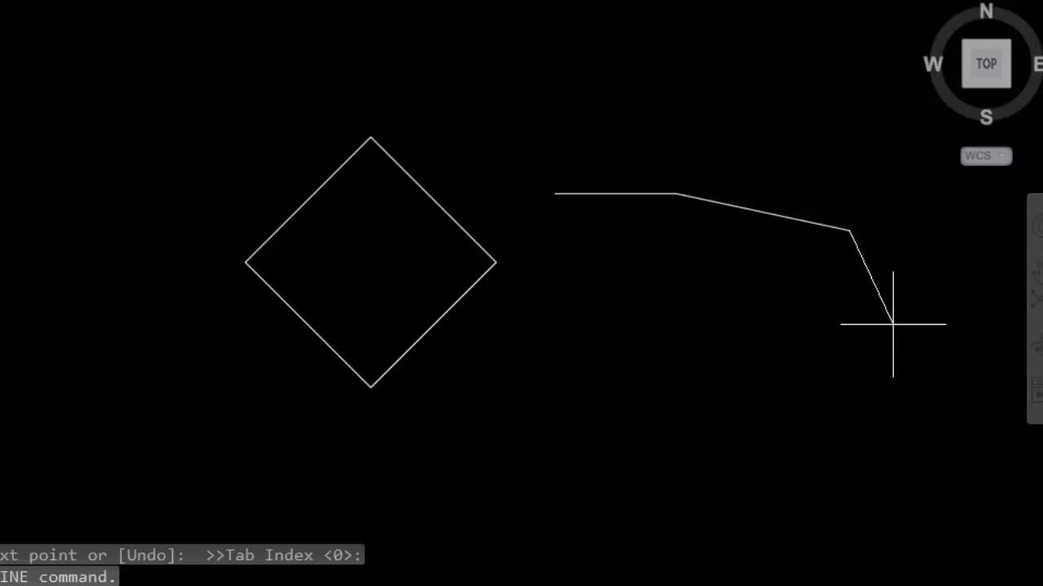
{"action": "type", "text": "5"}
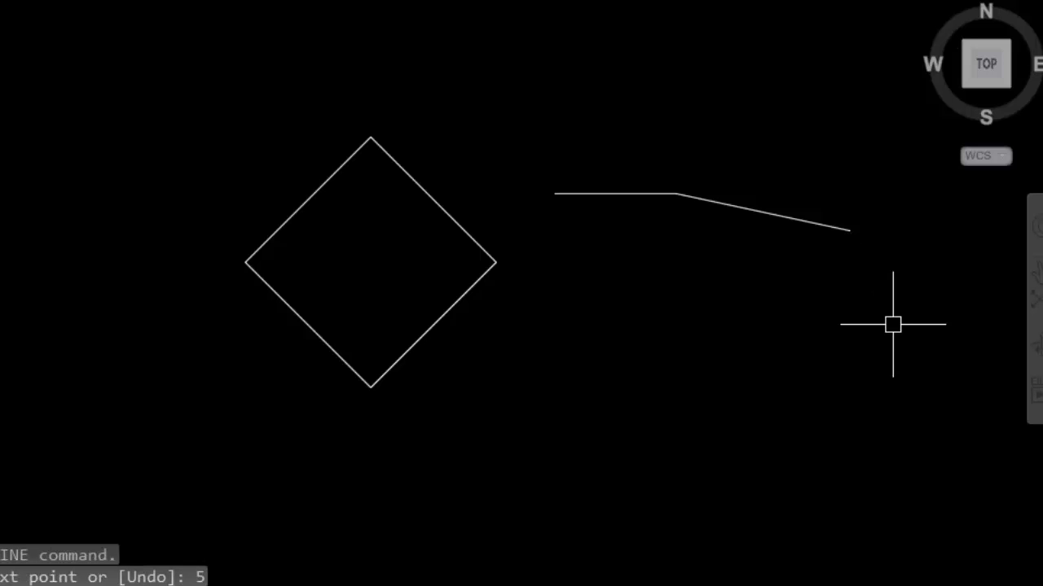